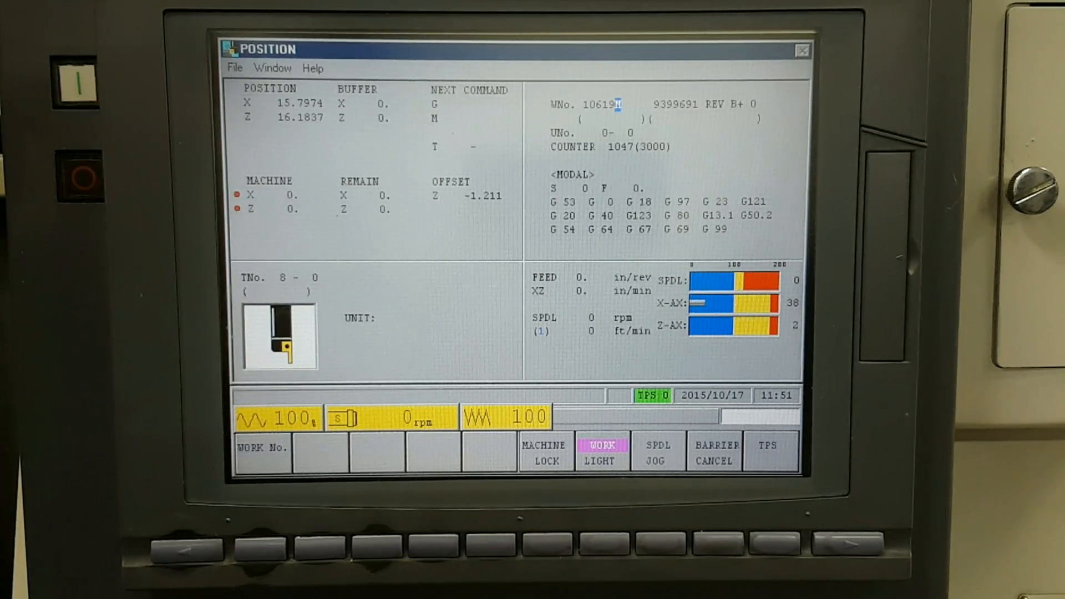
# Step: Reach the program editing screen and bring up the WORK No. SELECT list of stored programs
pyautogui.press('F1')
pyautogui.press('F4')
pyautogui.press('F3')
pyautogui.press('F1')
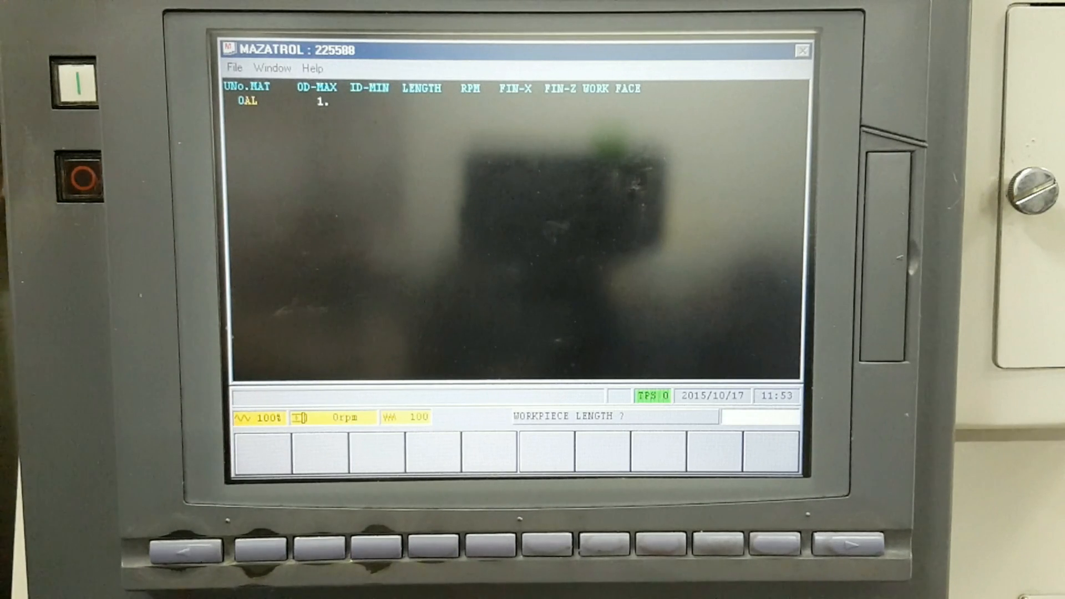
pyautogui.write('1')
# Step: Confirm workpiece length 1.5 in program 225588's common unit
pyautogui.press('Return')
# Step: Confirm the 2000 rpm spindle speed limit in the common unit
pyautogui.press('Return')
pyautogui.press('Return')
pyautogui.write('5')
pyautogui.press('Return')
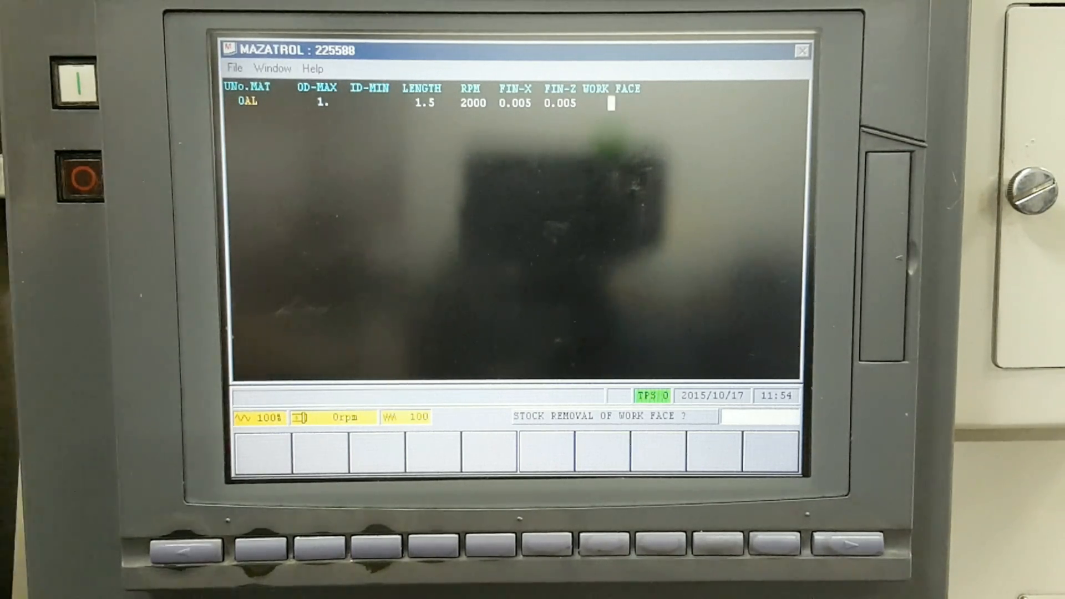
pyautogui.write('025')
# Step: Confirm face stock 0.025 and start unit 1 as an edge facing unit with 1200 surface speed
pyautogui.press('Return')
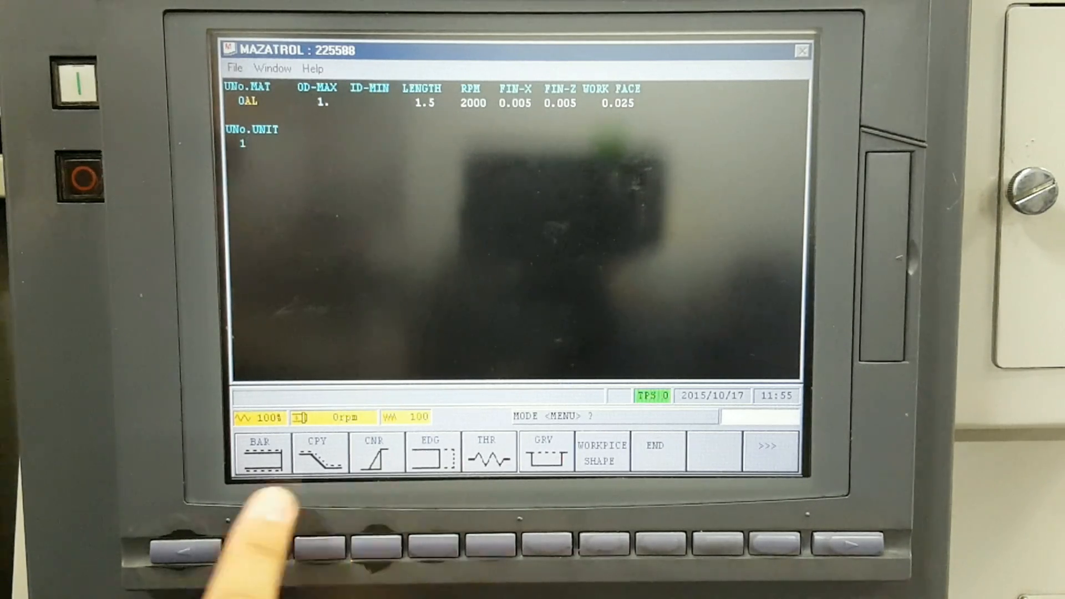
pyautogui.press('F4')
pyautogui.press('Return')
pyautogui.press('Return')
# Step: Set rough feed 0.01, depth of cut corrected to 0.025, and tool 1 for roughing and finishing
pyautogui.press('Return')
pyautogui.write('.05')
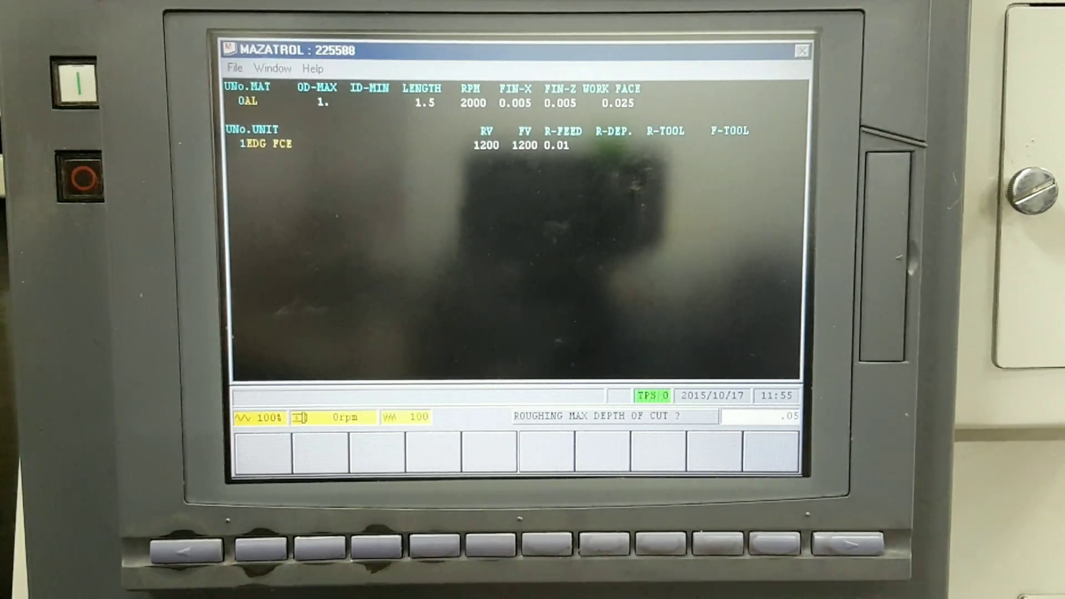
pyautogui.press('Return')
pyautogui.press('Left')
pyautogui.write('0.025')
pyautogui.press('Return')
pyautogui.write('1')
pyautogui.press('Return')
pyautogui.write('1')
pyautogui.press('Return')
pyautogui.write('1.')
pyautogui.press('Return')
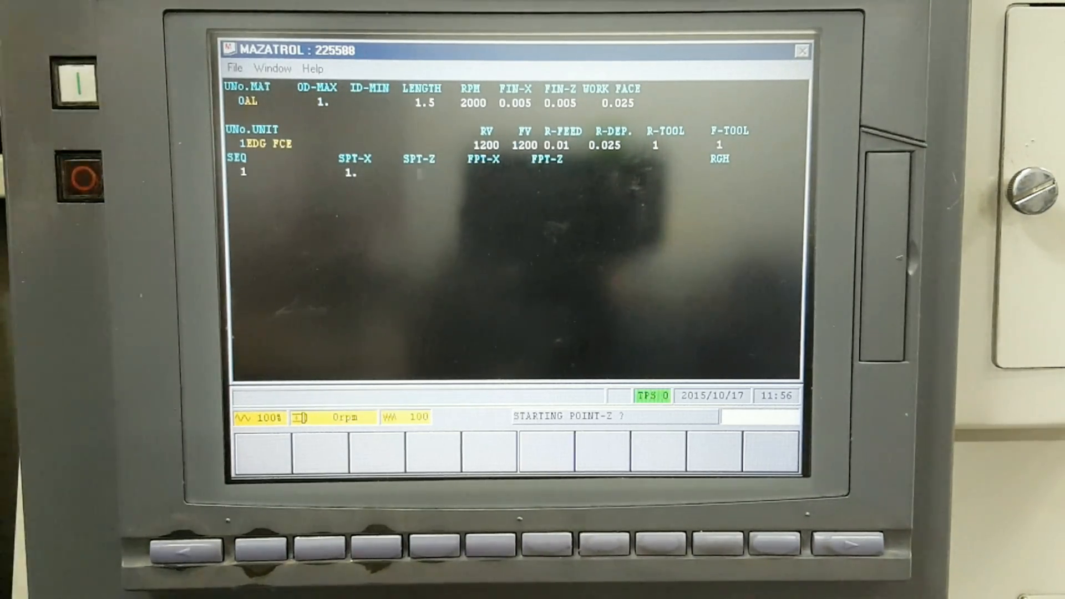
# Step: Enter start Z 0.025, end X 0 and Z 0, and finishing feed 0.003 to complete the sequence
pyautogui.press('Return')
pyautogui.write('0')
pyautogui.press('Return')
pyautogui.write('0')
pyautogui.press('Return')
pyautogui.click(319, 455)
pyautogui.press('Return')
# Step: Reach the tool path check screen for program 225588 and draw the part shape
pyautogui.click(187, 548)
pyautogui.click(375, 546)
pyautogui.click(659, 546)
pyautogui.click(433, 546)
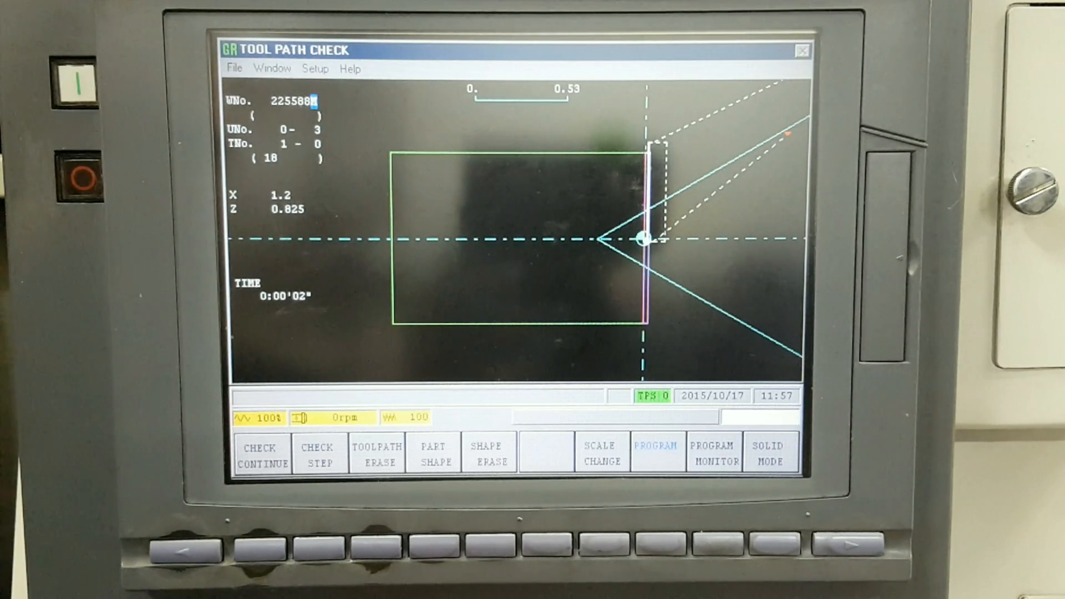
# Step: Erase the old tool path and start stepping through the facing path move by move
pyautogui.press('F3')
pyautogui.press('F2')
pyautogui.press('F2')
pyautogui.press('F2')
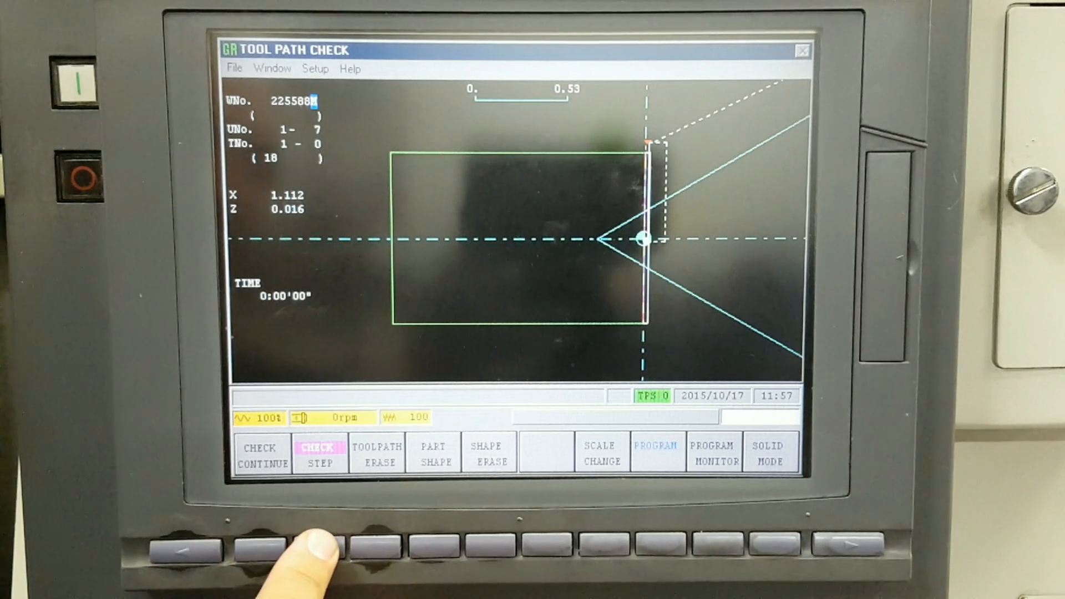